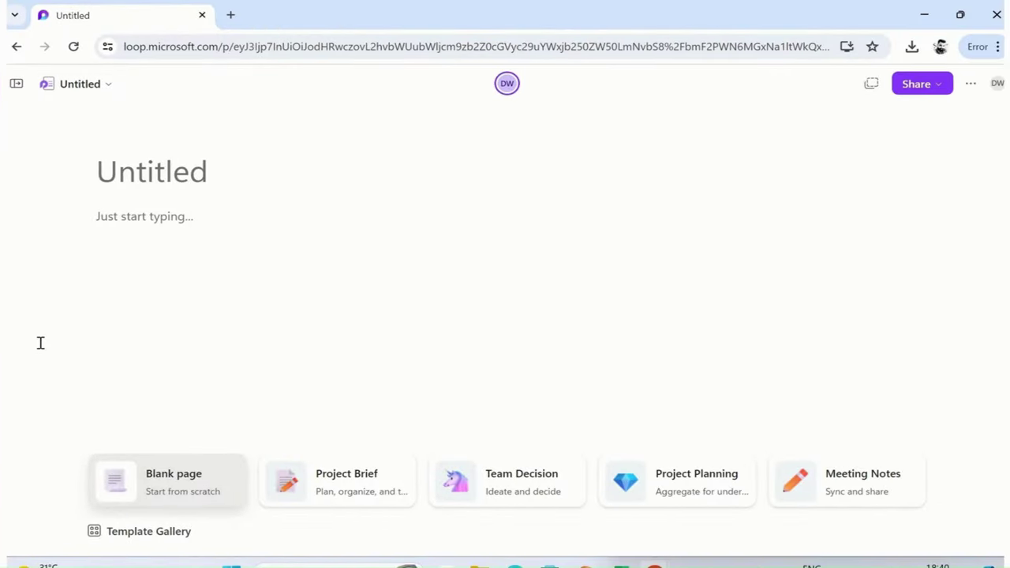
Step: Browse the template gallery, previewing Team Decision, Project Planning, Meeting Notes, Product Wiki and Stand-Up Meeting
click(131, 537)
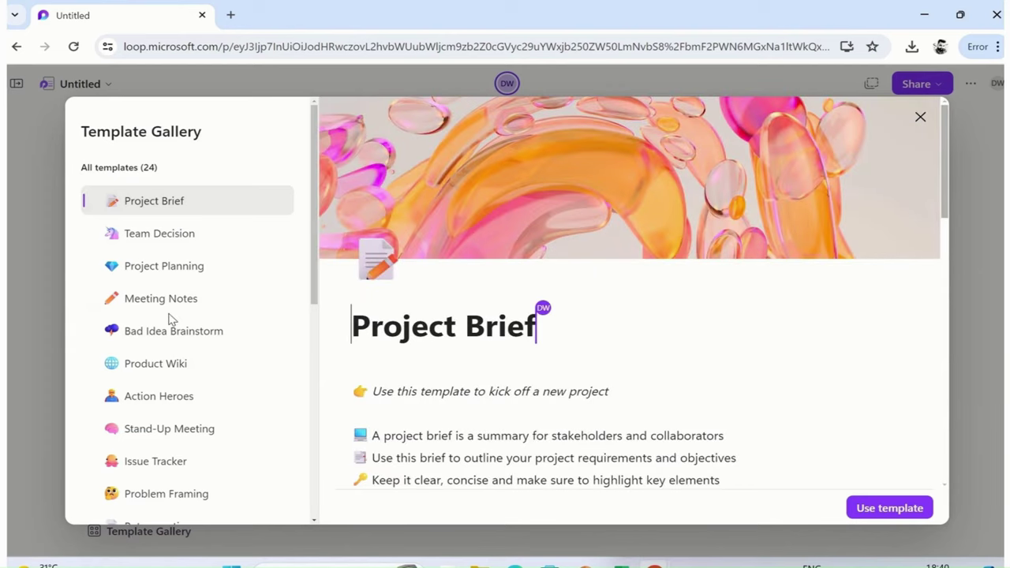
click(165, 231)
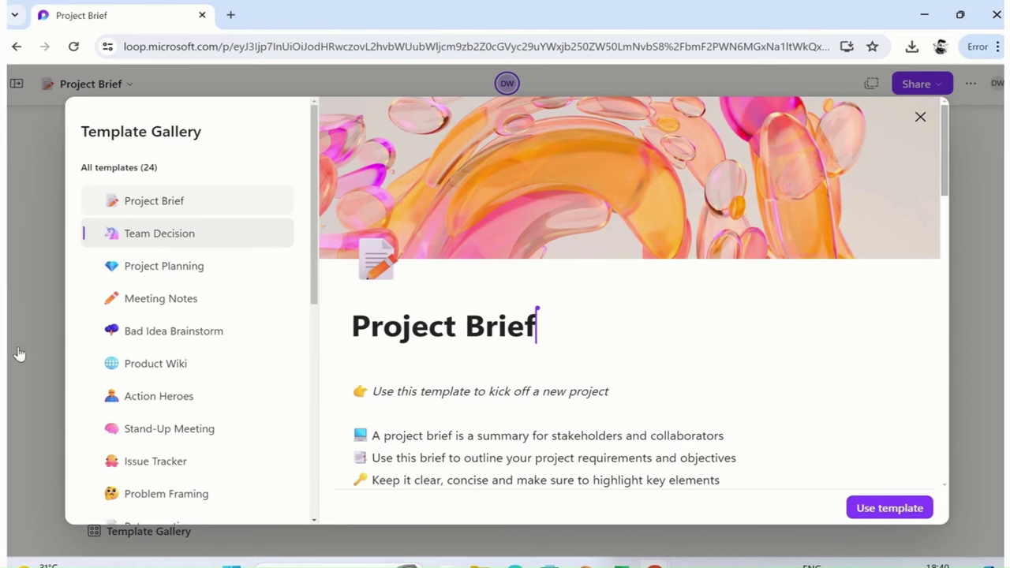
click(197, 272)
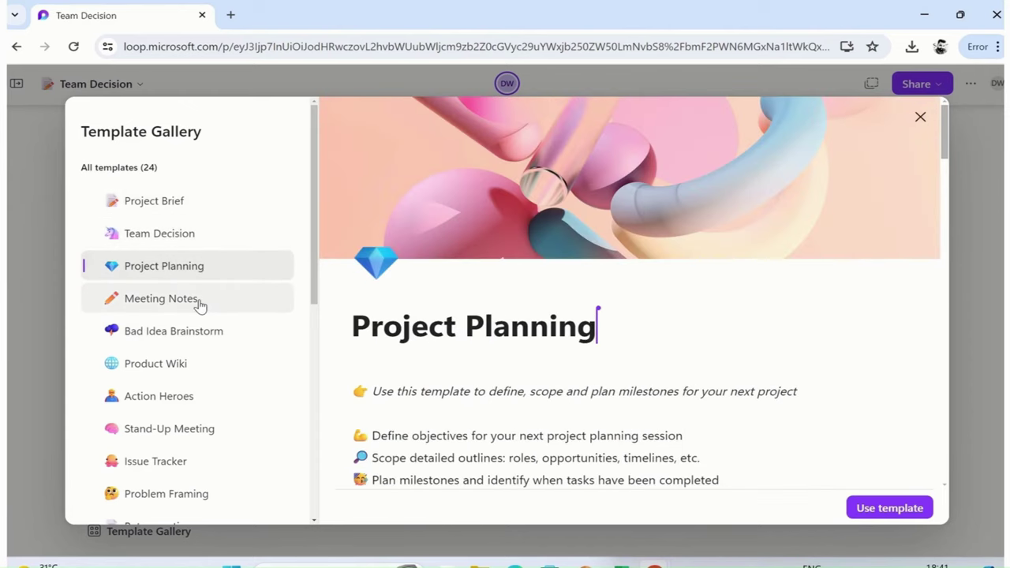
click(198, 303)
click(193, 336)
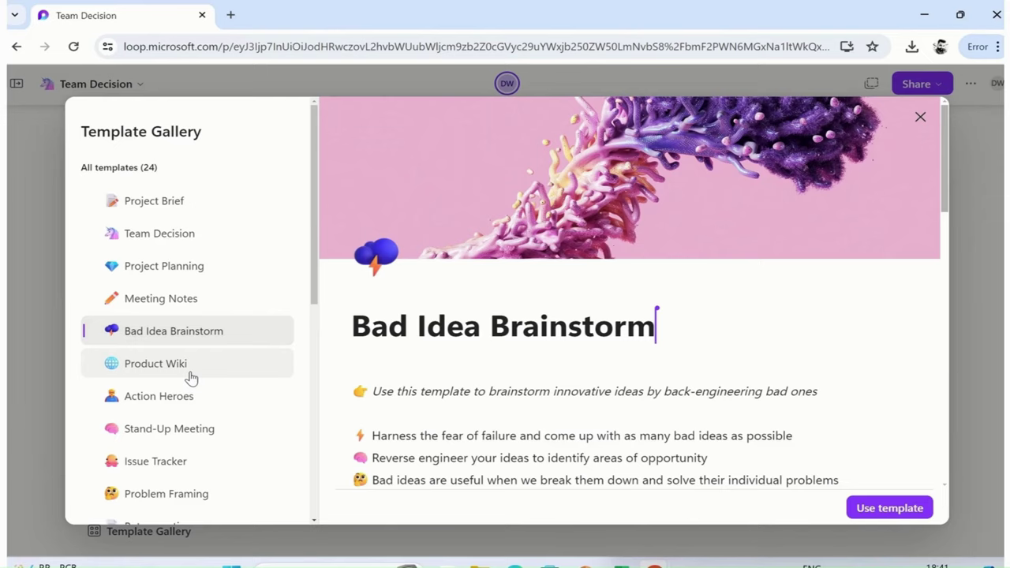
click(191, 377)
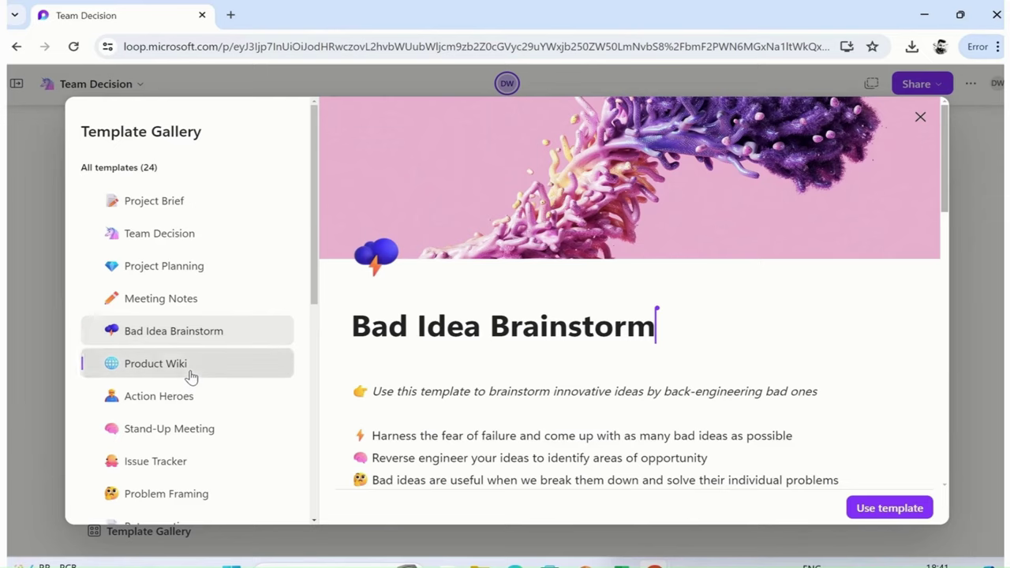
scroll(191, 377, down, 2)
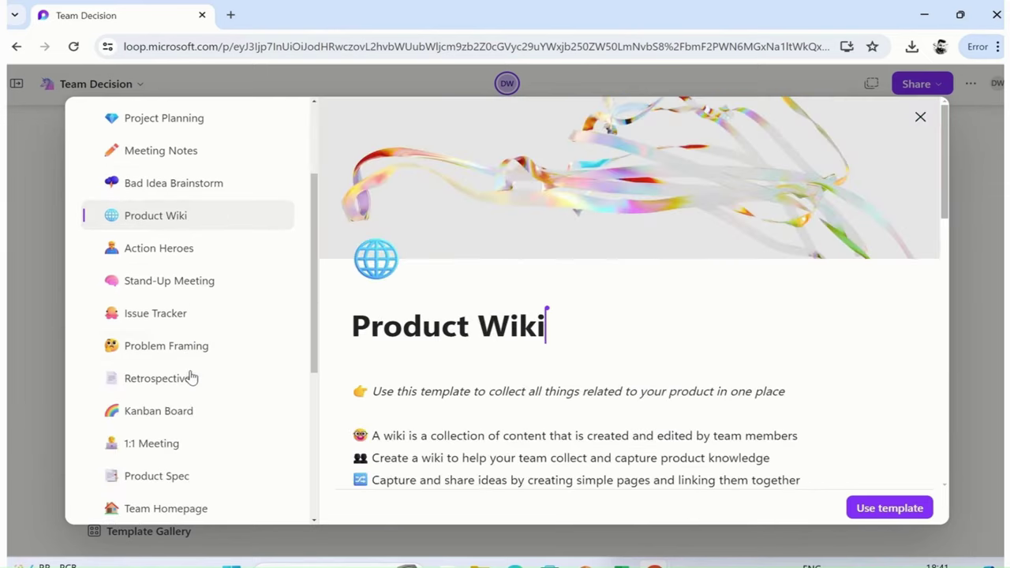
click(181, 259)
click(183, 286)
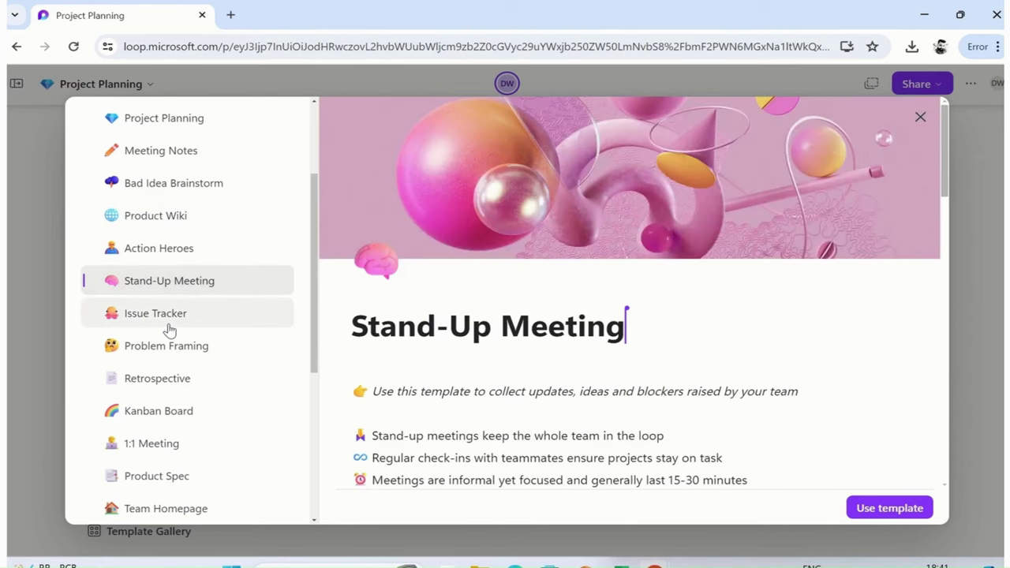
mouse_move(309, 300)
mouse_down()
mouse_move(308, 345)
mouse_move(320, 331)
mouse_move(320, 473)
mouse_up()
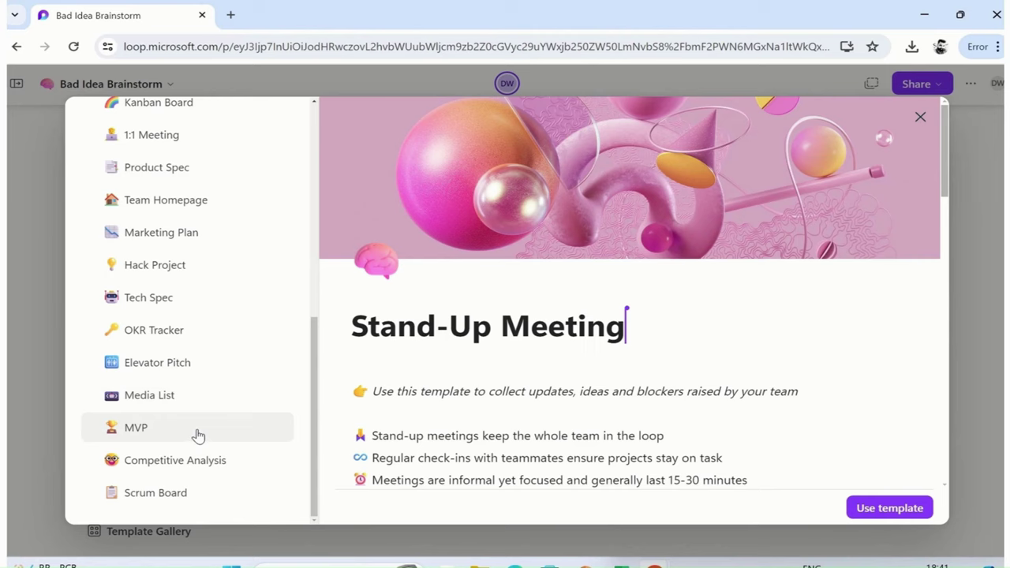
Step: Preview the Scrum Board template and inspect its title
click(157, 501)
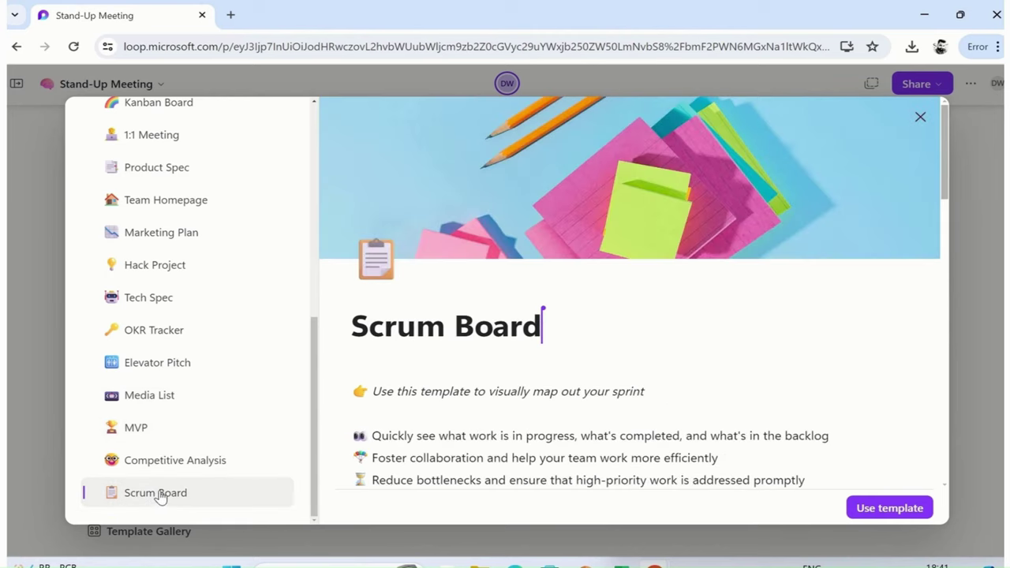
scroll(454, 395, down, 4)
scroll(455, 351, up, 5)
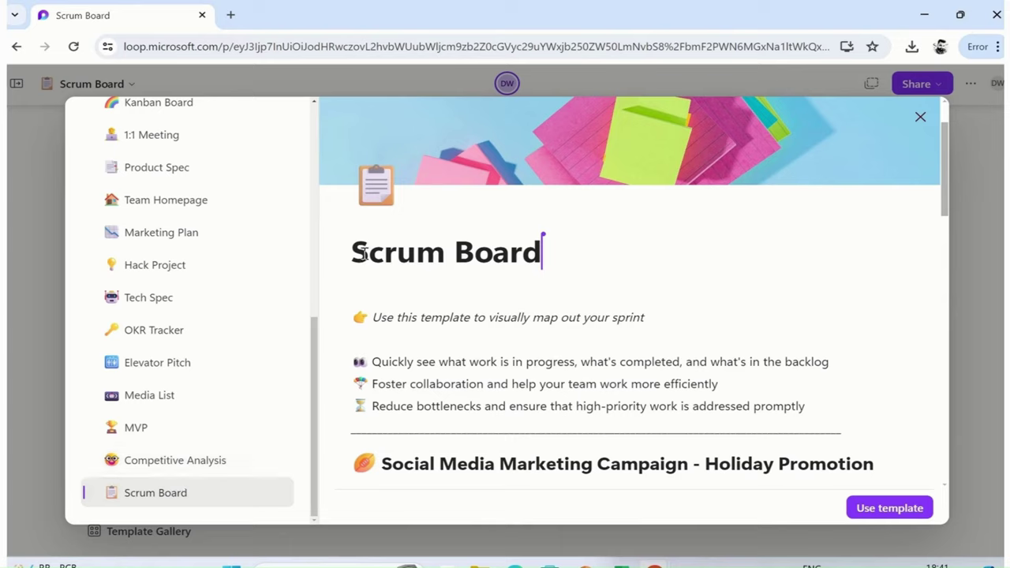
drag(354, 251, 541, 255)
click(505, 336)
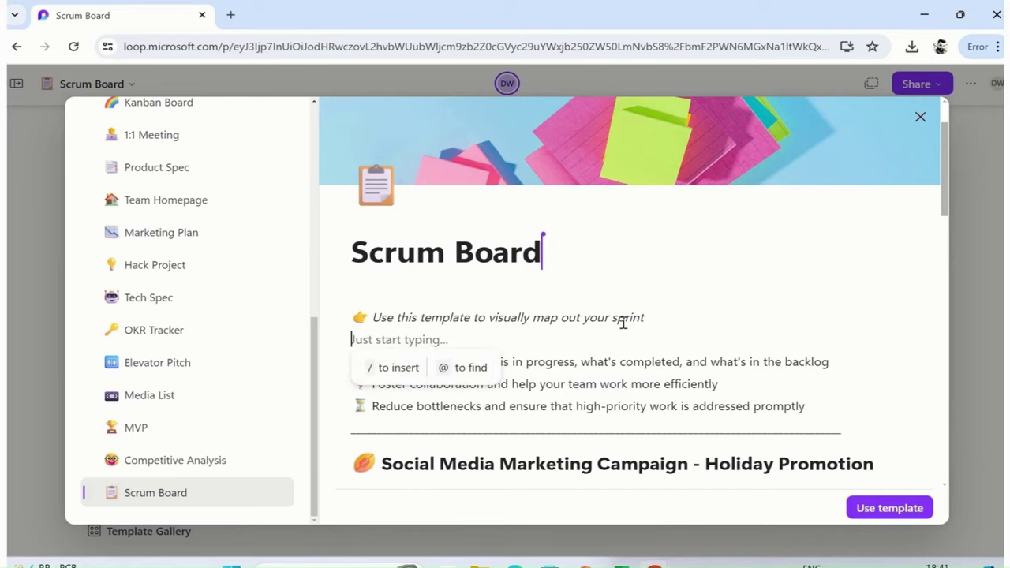
Step: Create the page from the Scrum Board template with sprint name 'Discover Talent'
click(897, 510)
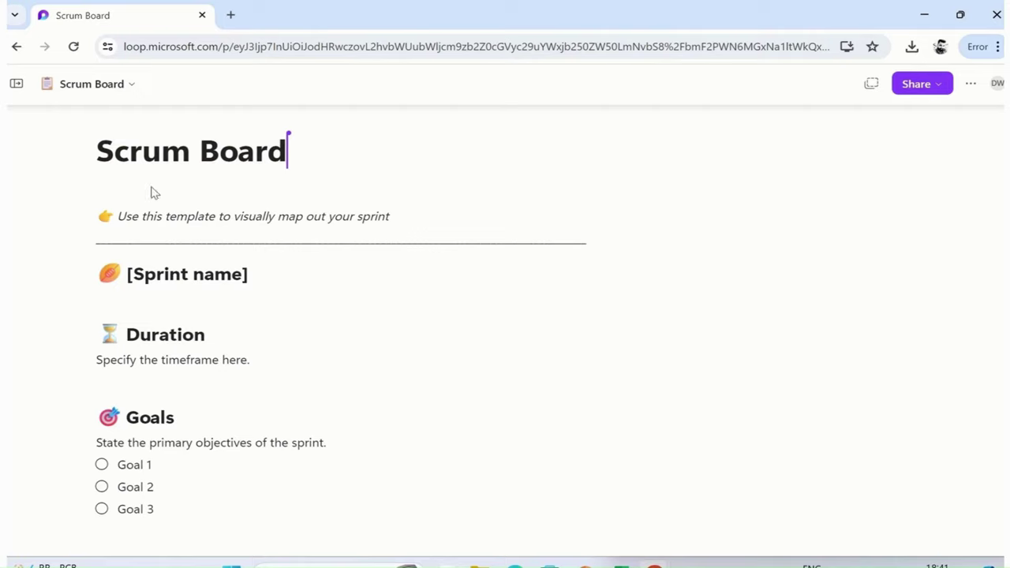
mouse_move(187, 274)
triple_click(175, 274)
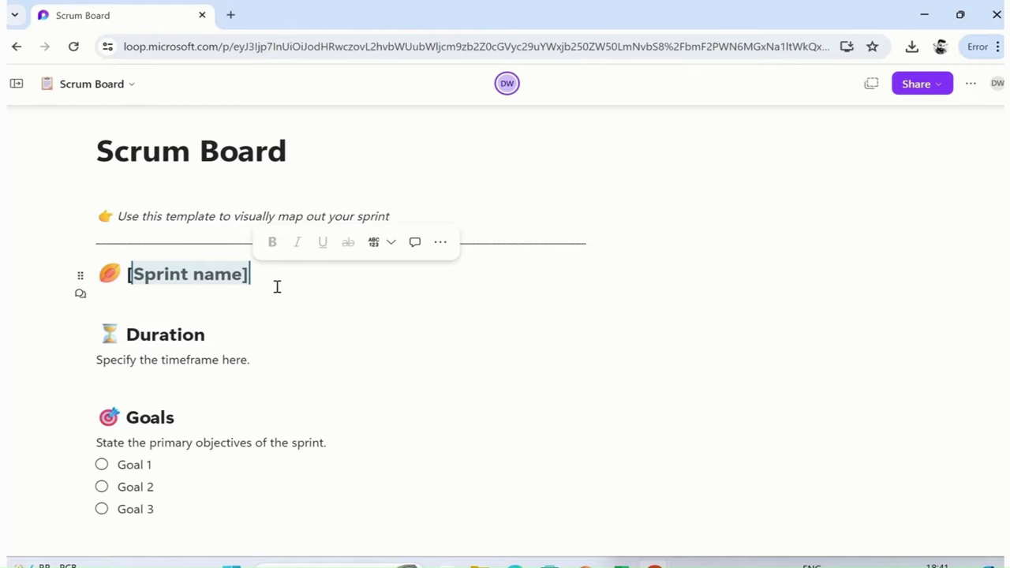
key(BackSpace)
key(BackSpace)
text(Disco)
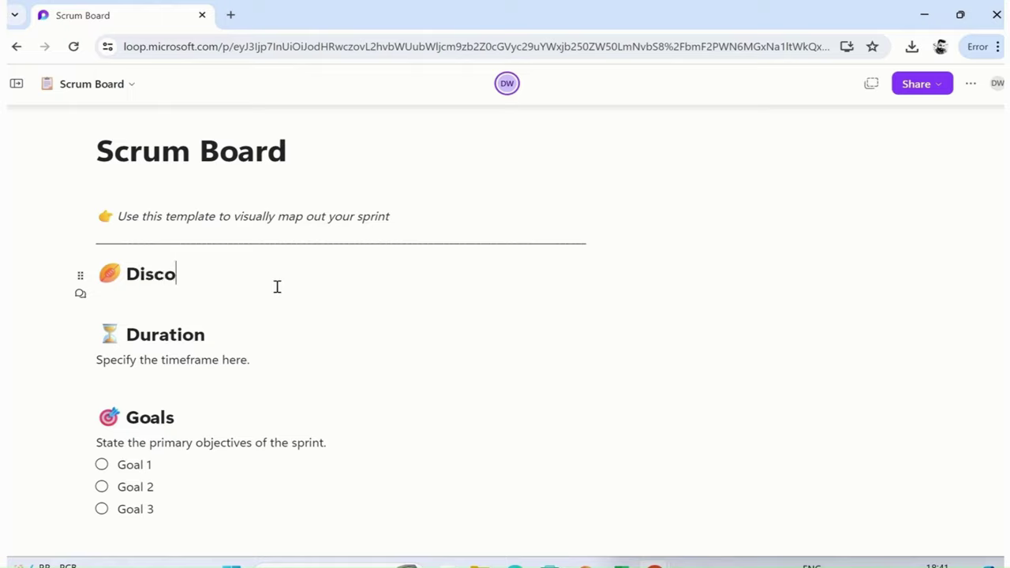
text(ver Talent)
Step: Replace the Duration timeframe placeholder with '3 Months.'
double_click(165, 334)
click(131, 356)
click(240, 360)
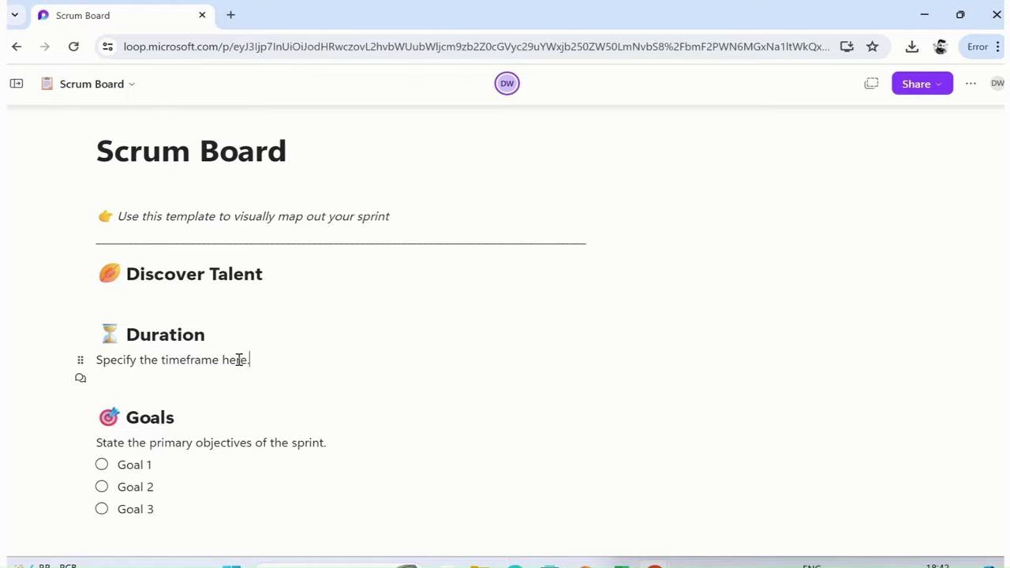
drag(239, 360, 96, 360)
text(Sp)
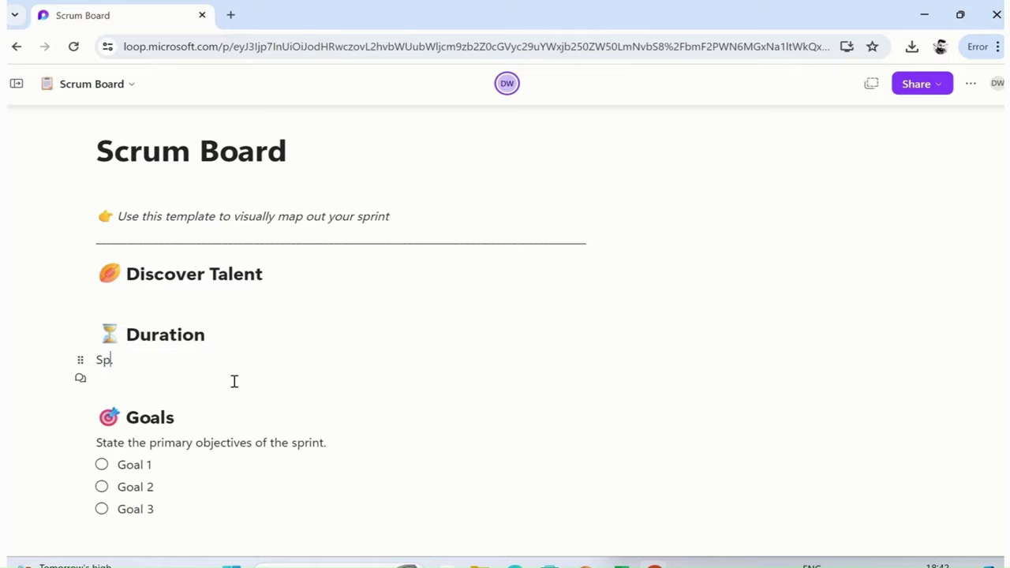
key(BackSpace)
key(BackSpace)
text(3 M)
text(onths)
text(.)
click(140, 465)
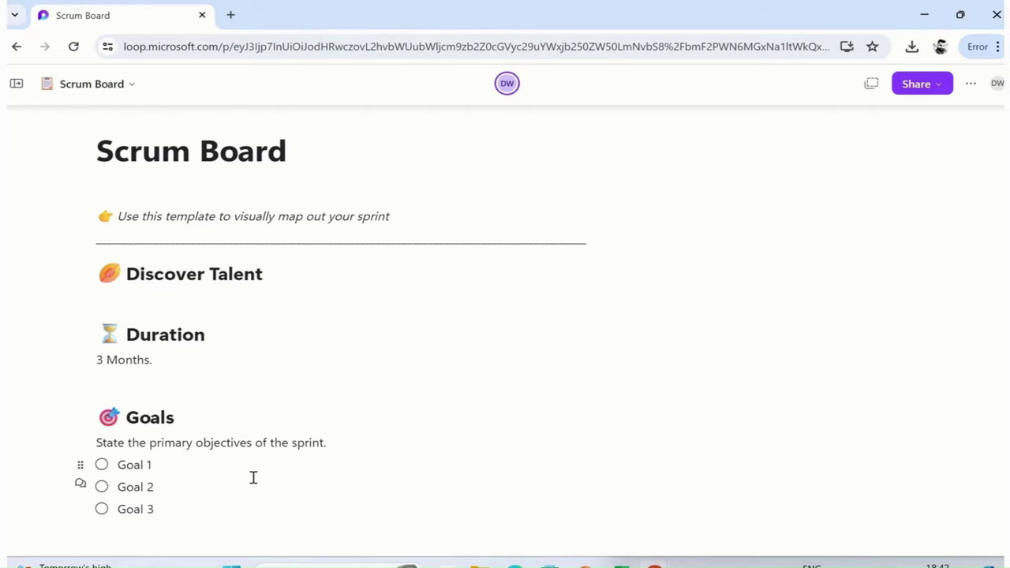
scroll(180, 353, down, 2)
scroll(162, 458, down, 3)
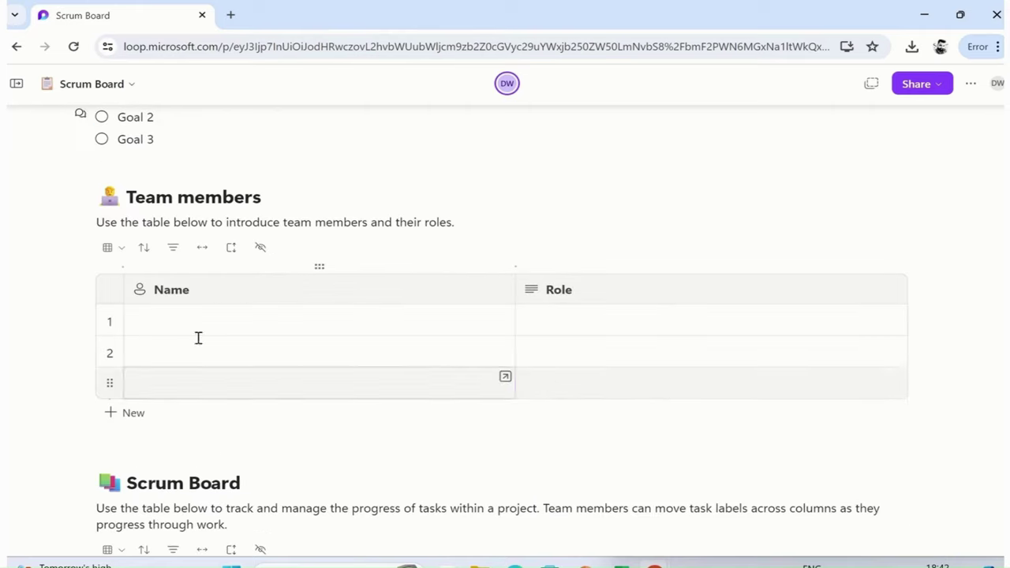
click(190, 324)
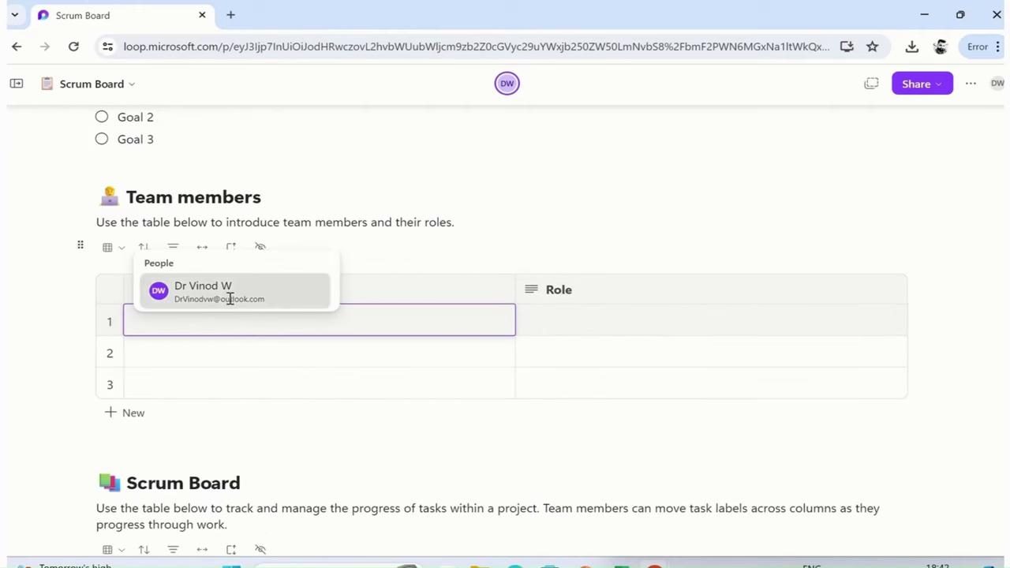
click(228, 292)
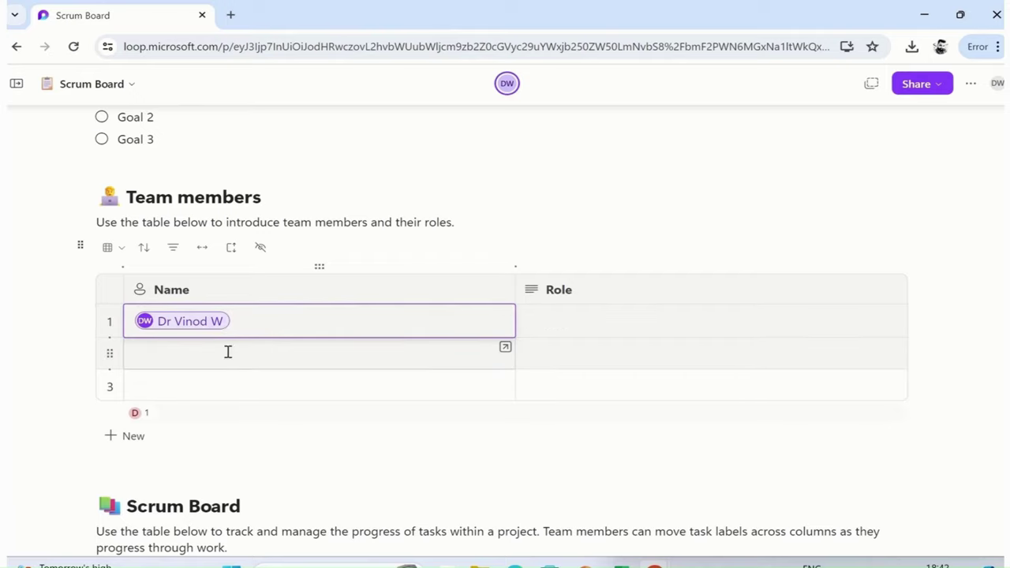
click(589, 320)
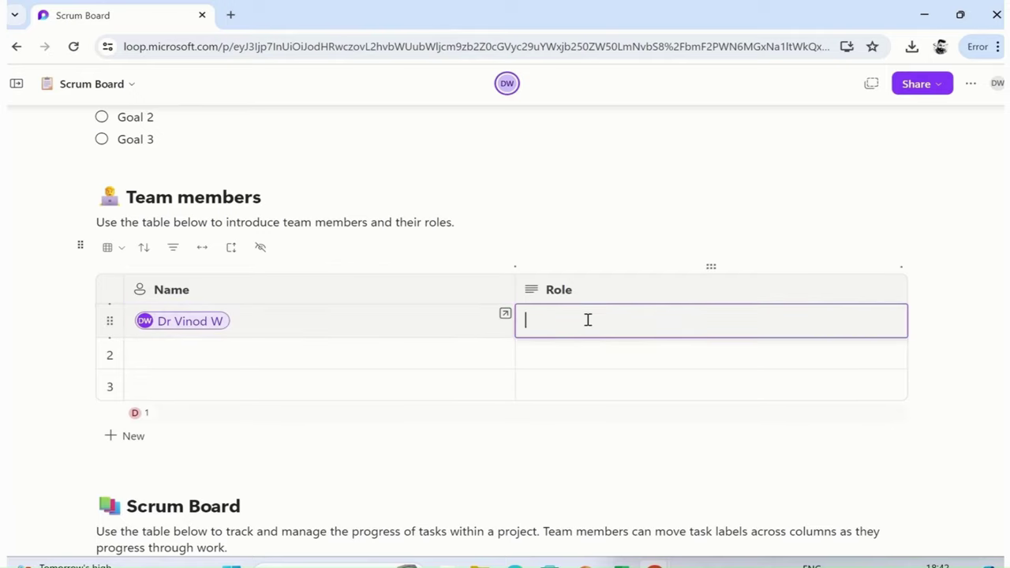
text(Manager)
click(399, 366)
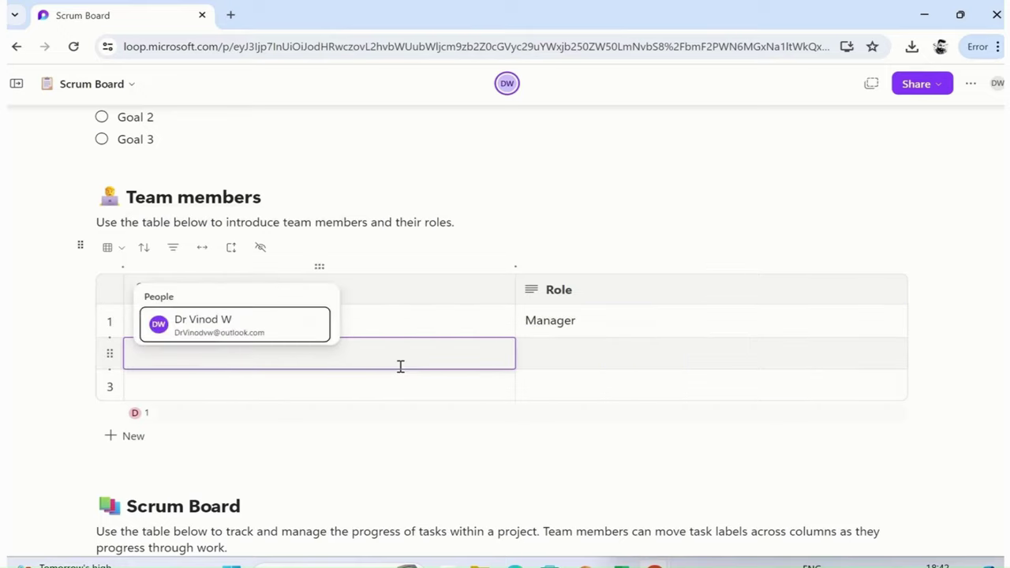
click(359, 438)
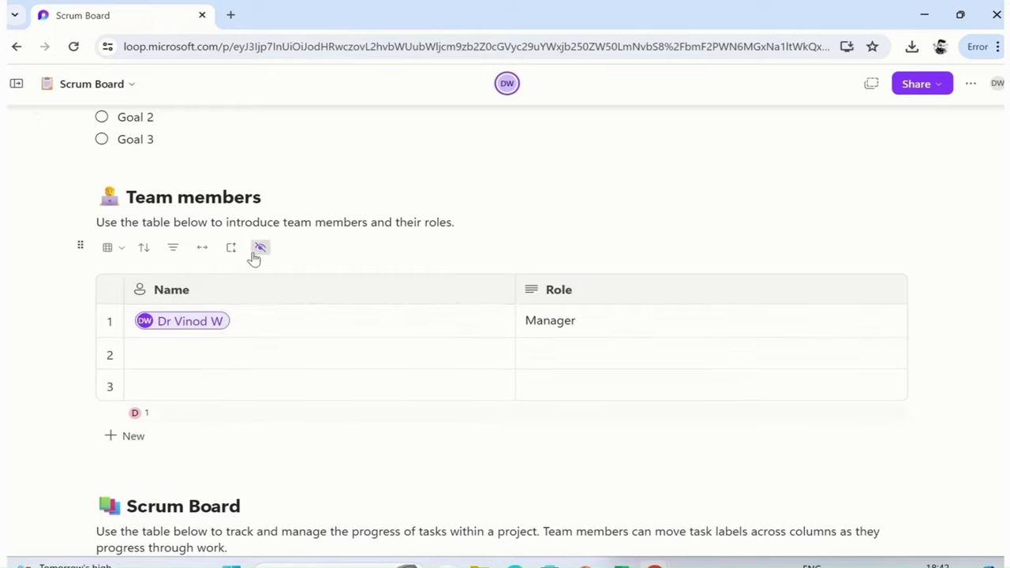
click(277, 359)
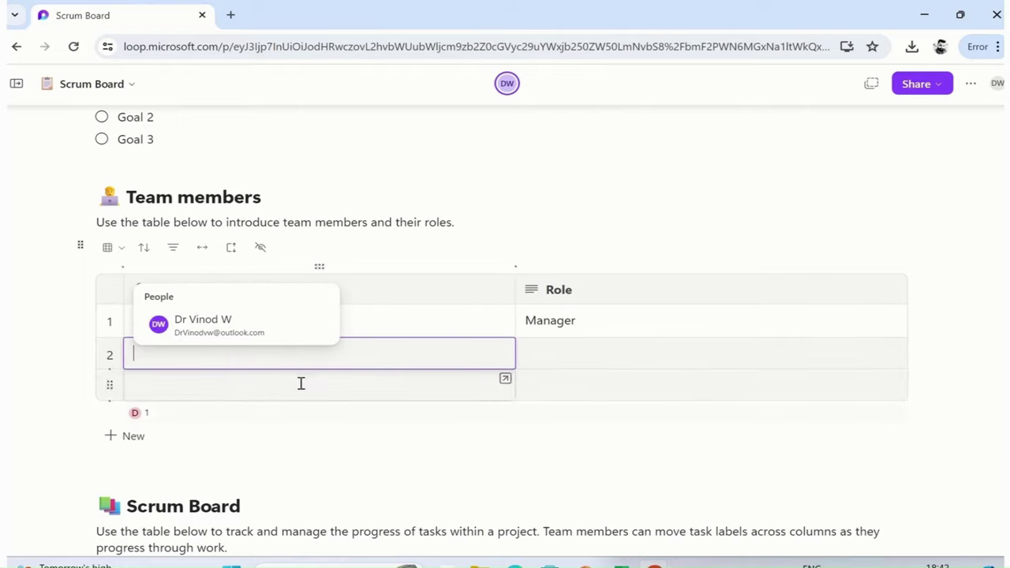
click(558, 358)
scroll(288, 350, down, 2)
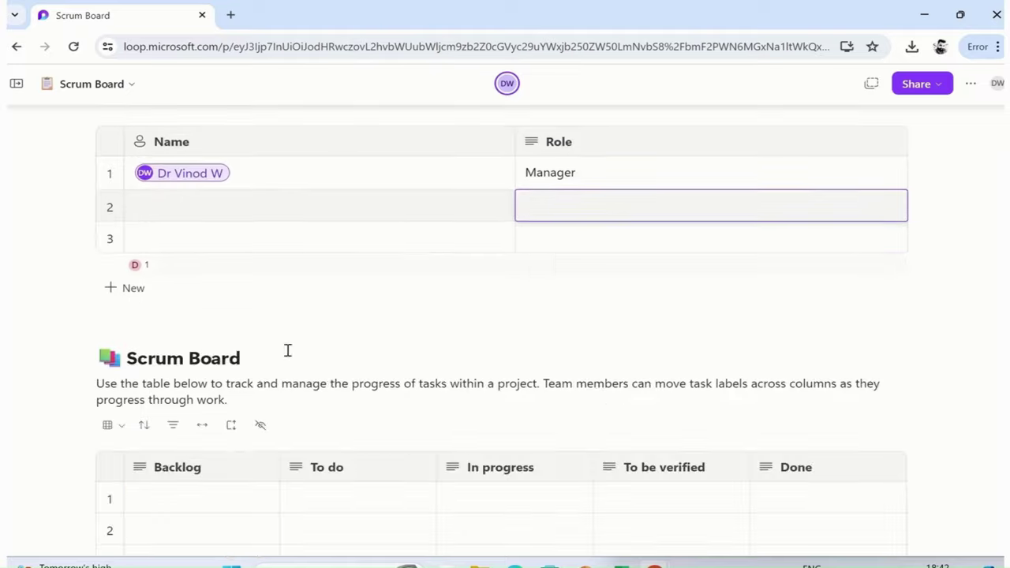
scroll(158, 352, down, 2)
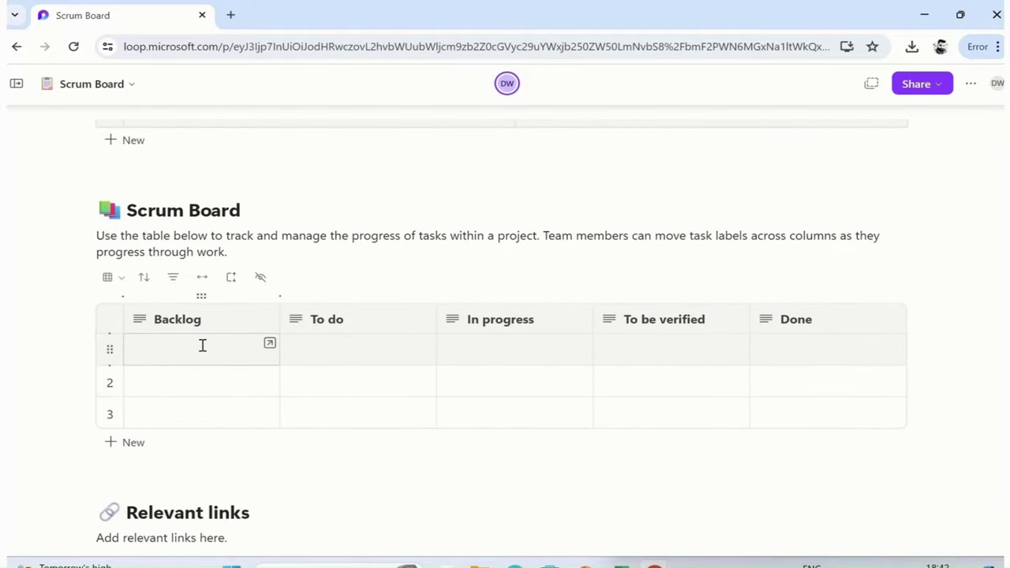
click(202, 345)
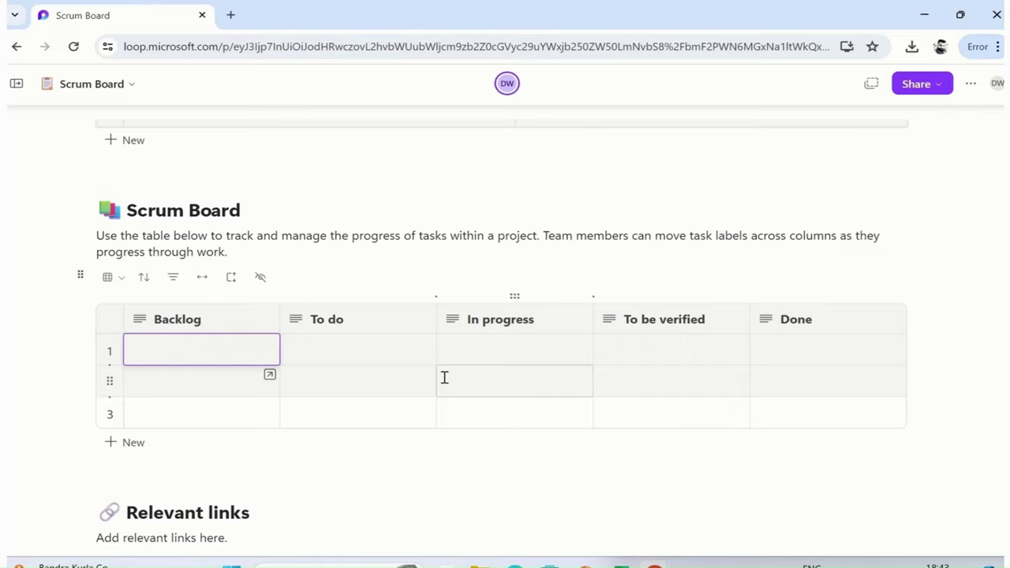
scroll(395, 371, down, 1)
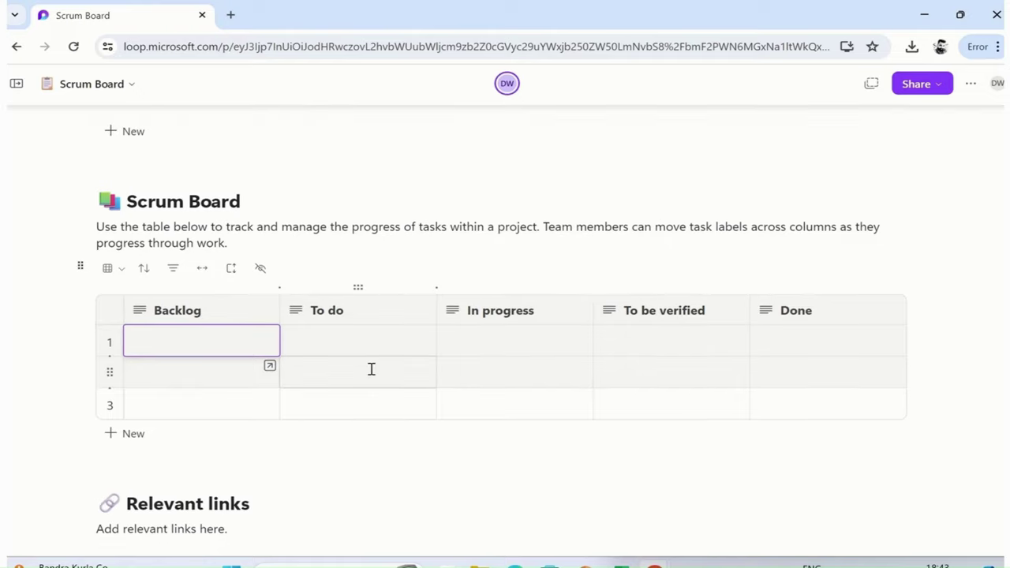
click(196, 504)
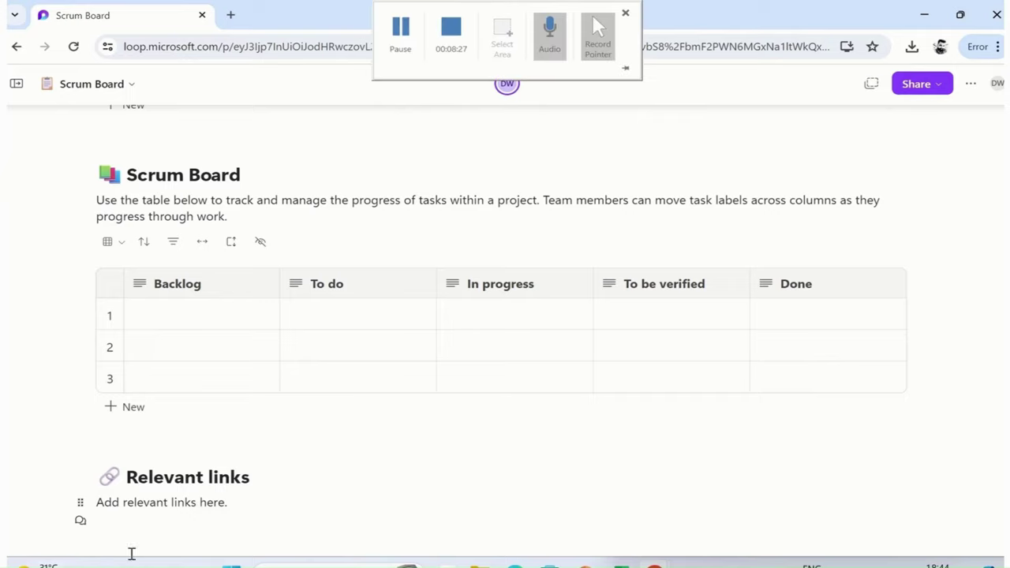
Step: Post the comment 'hey i dont have a access for ( etc tc ) link' on Relevant links
click(79, 523)
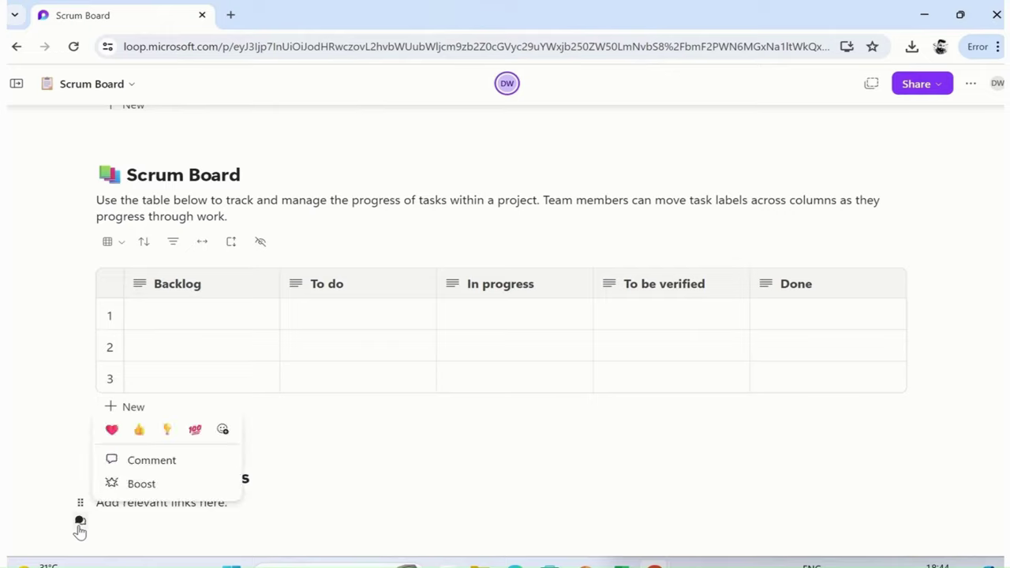
click(151, 460)
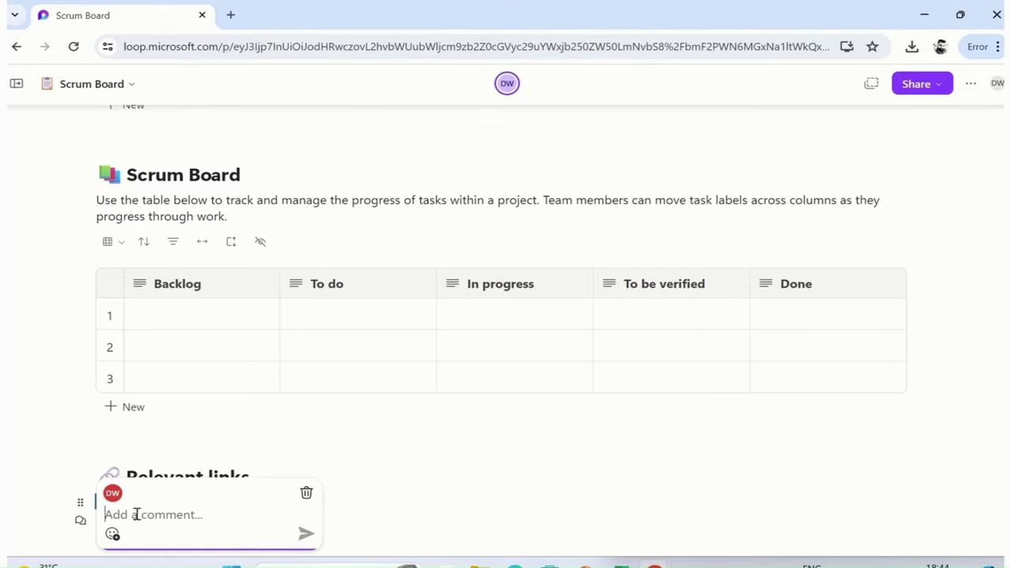
text(hey)
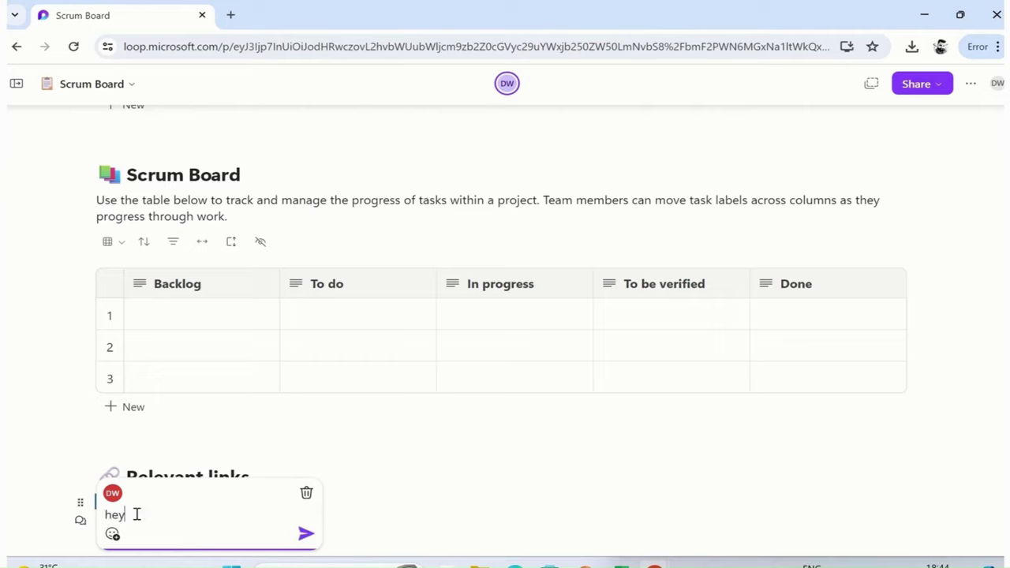
text( i dont have a a)
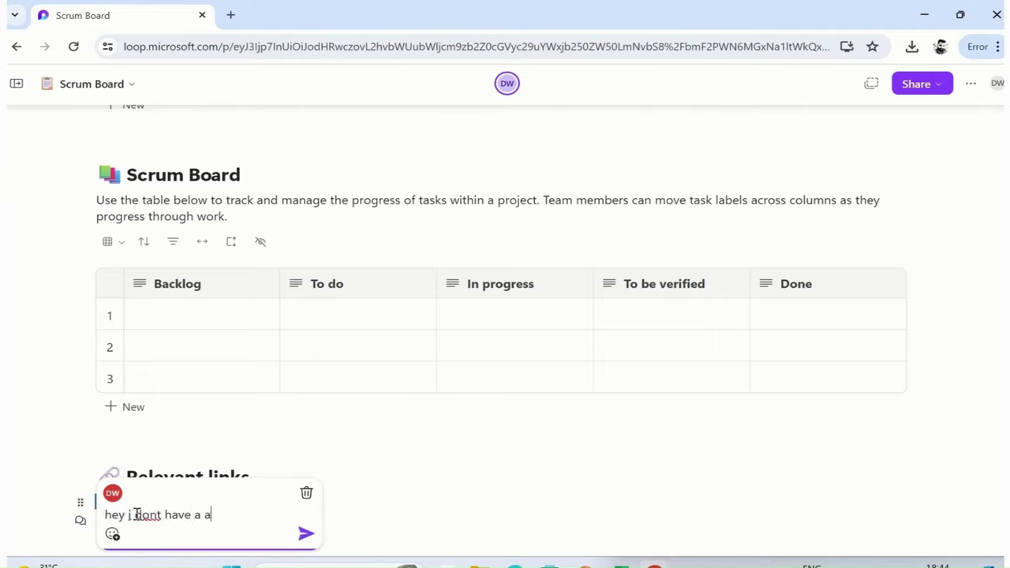
text(ccess for )
text(( etc t)
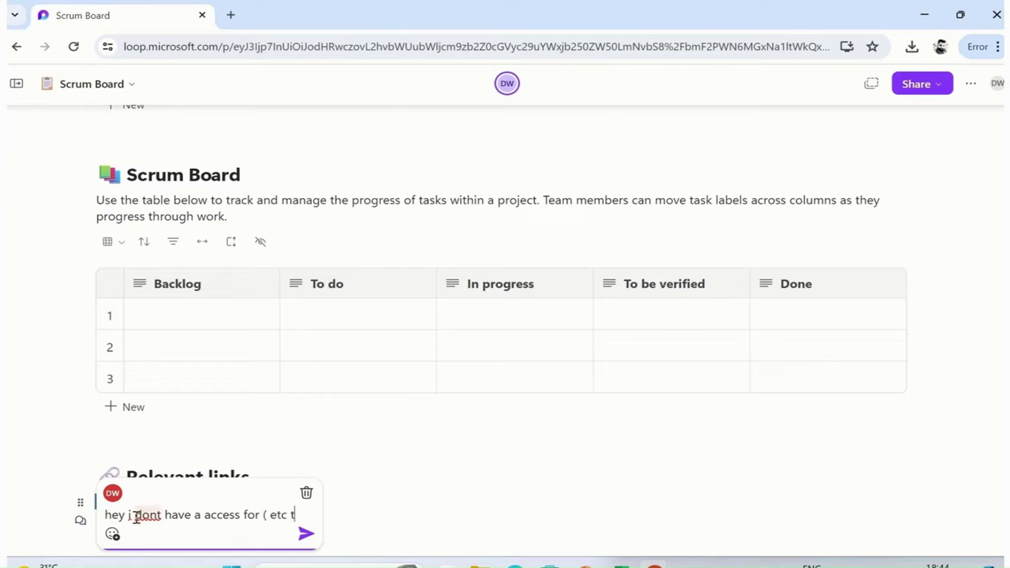
text(c ) link)
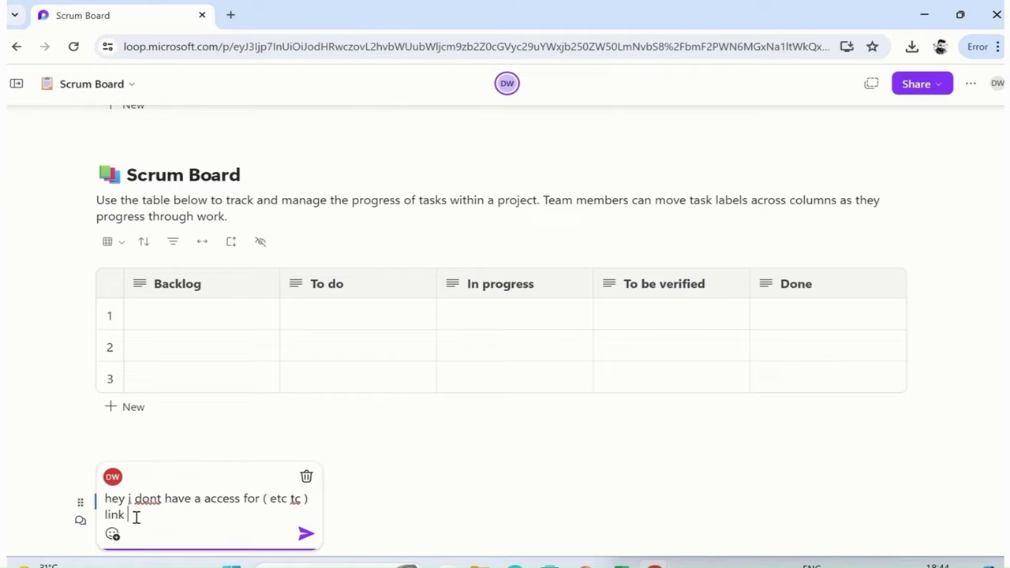
click(306, 537)
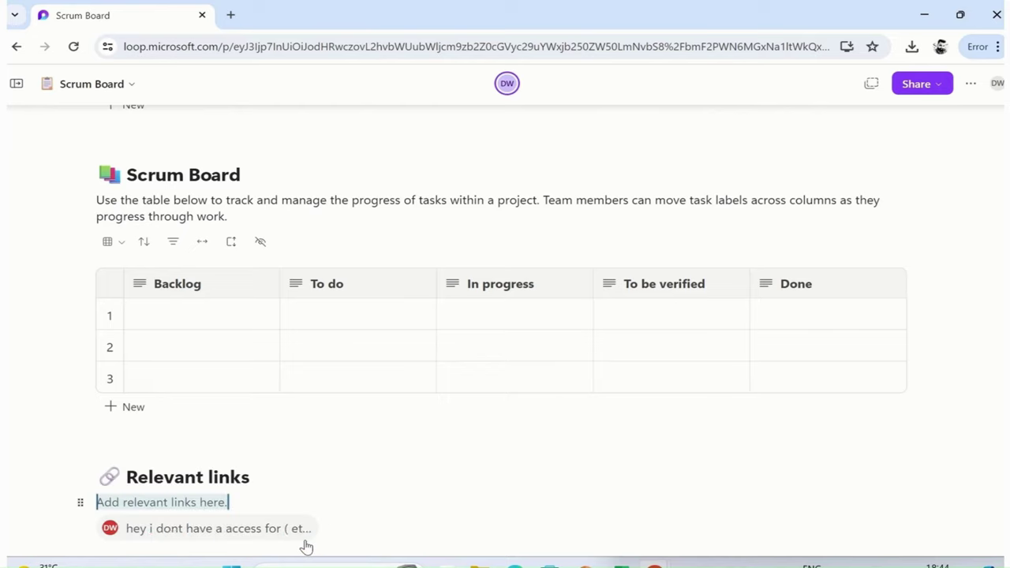
Step: Scroll through the Scrum Board page to review its sections
scroll(348, 513, down, 1)
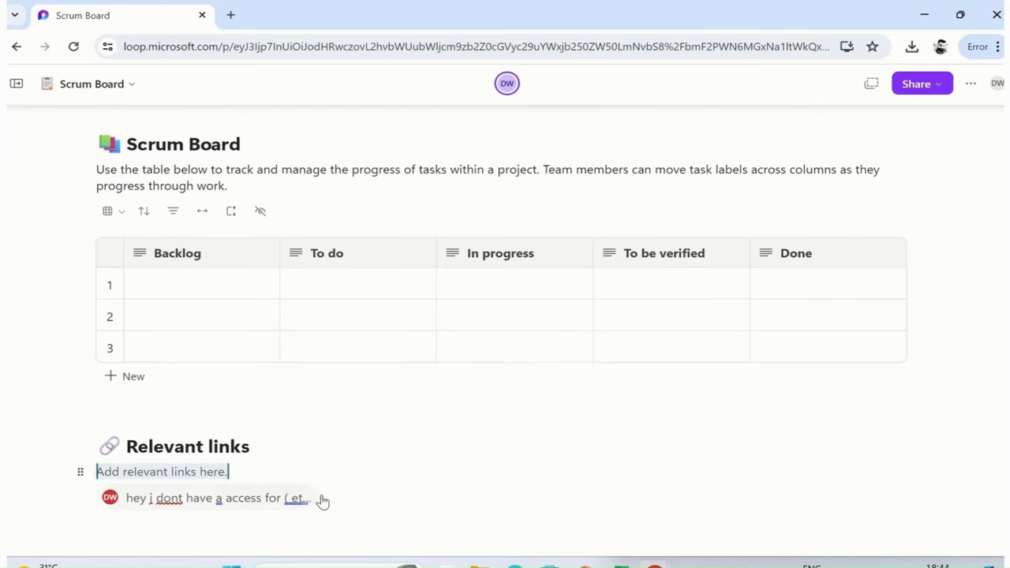
scroll(443, 434, up, 4)
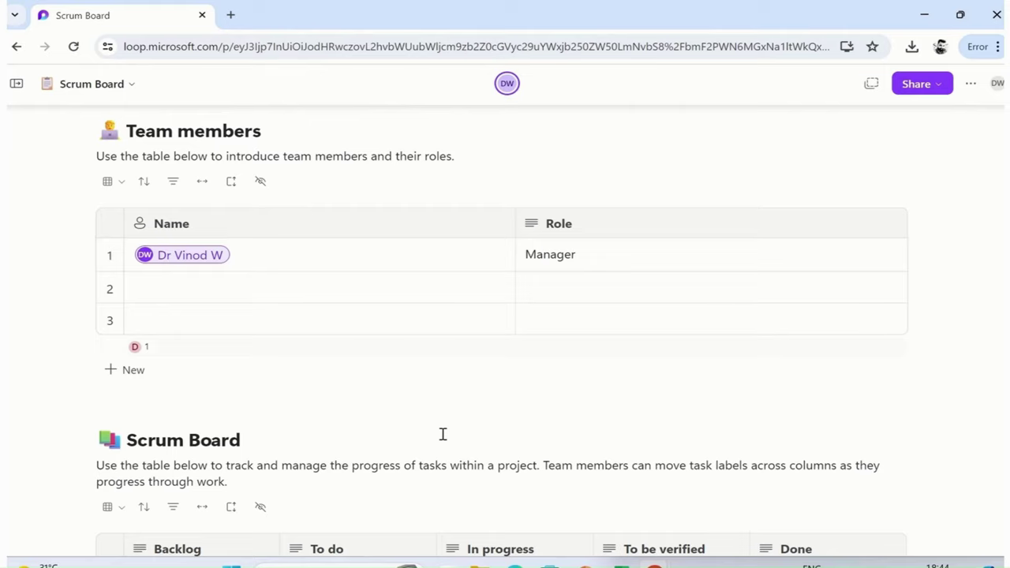
scroll(442, 434, up, 1)
scroll(442, 433, up, 4)
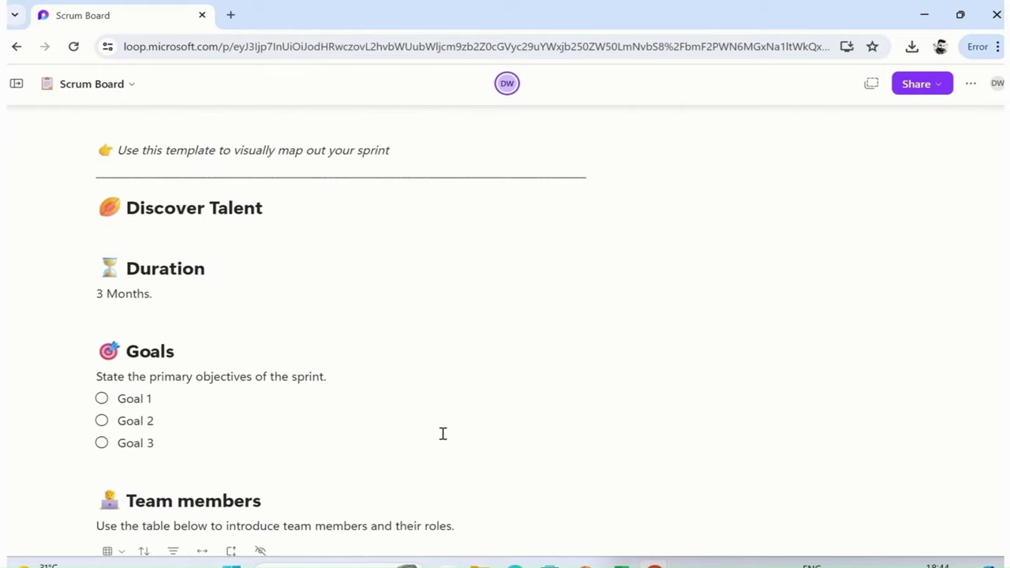
scroll(437, 423, down, 5)
scroll(437, 424, down, 4)
click(189, 474)
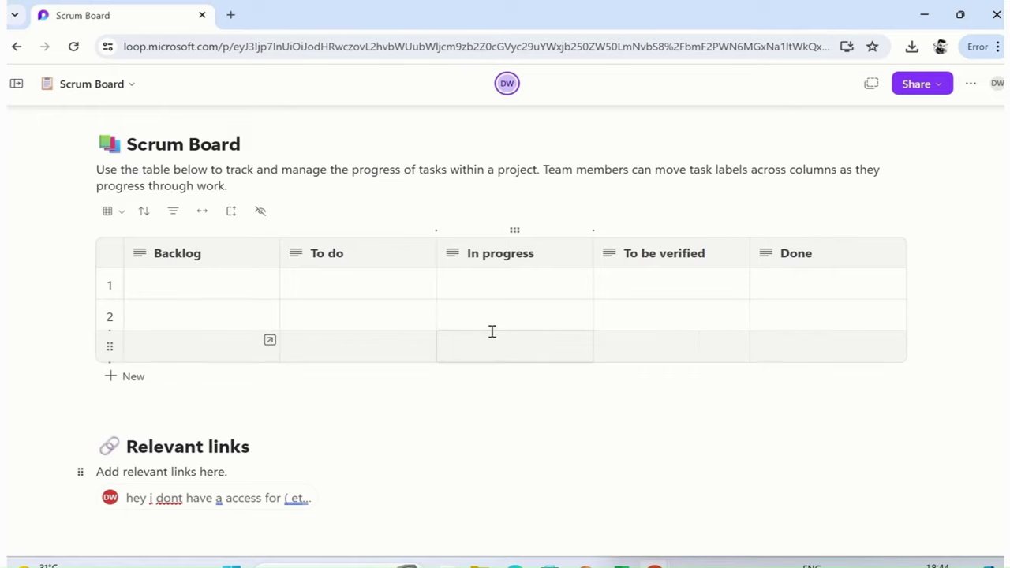
Step: Show the workspace sidebar listing the Scrum Board page under Business Deal
scroll(481, 368, up, 5)
scroll(474, 372, up, 5)
scroll(410, 375, up, 2)
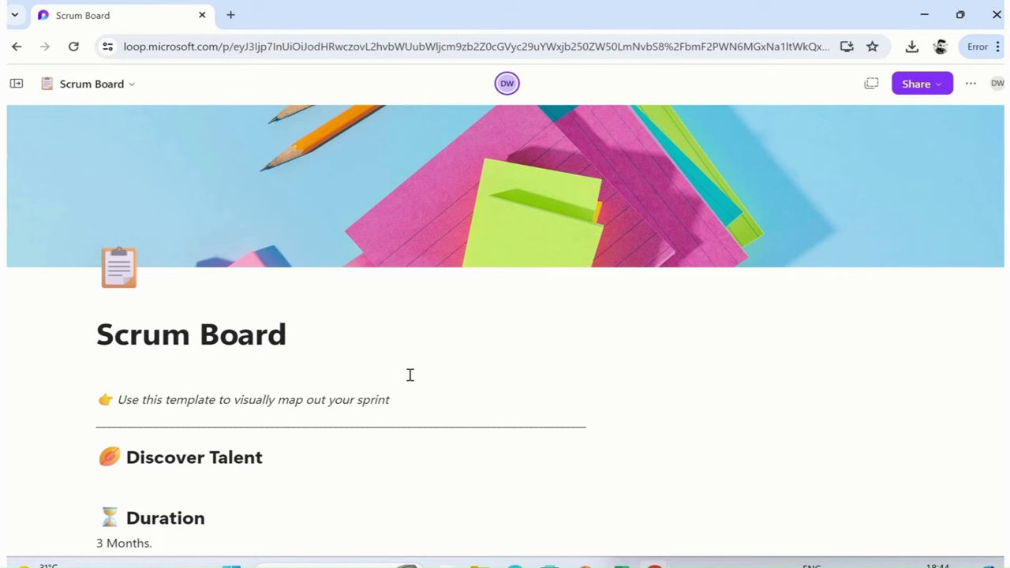
click(16, 85)
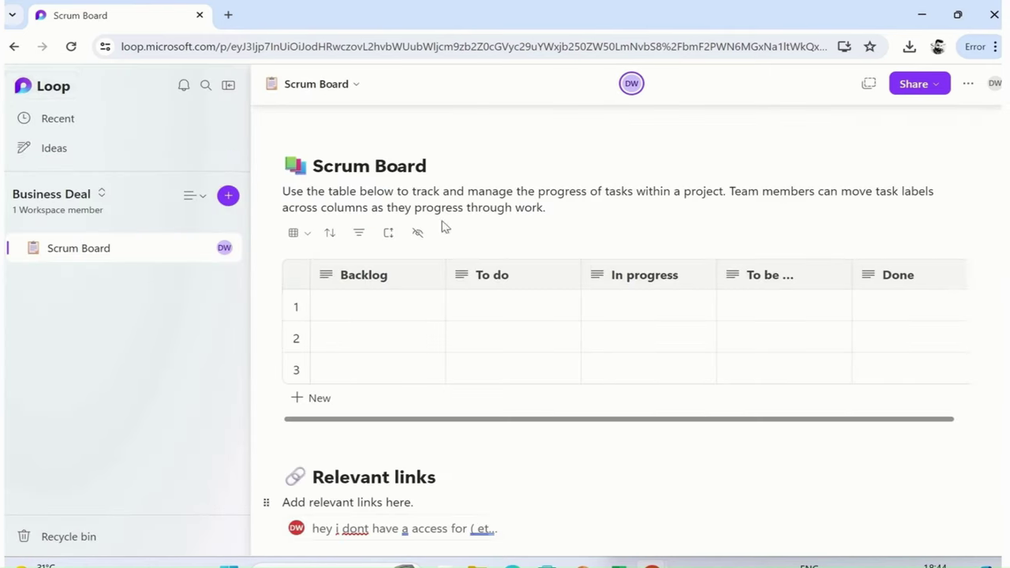